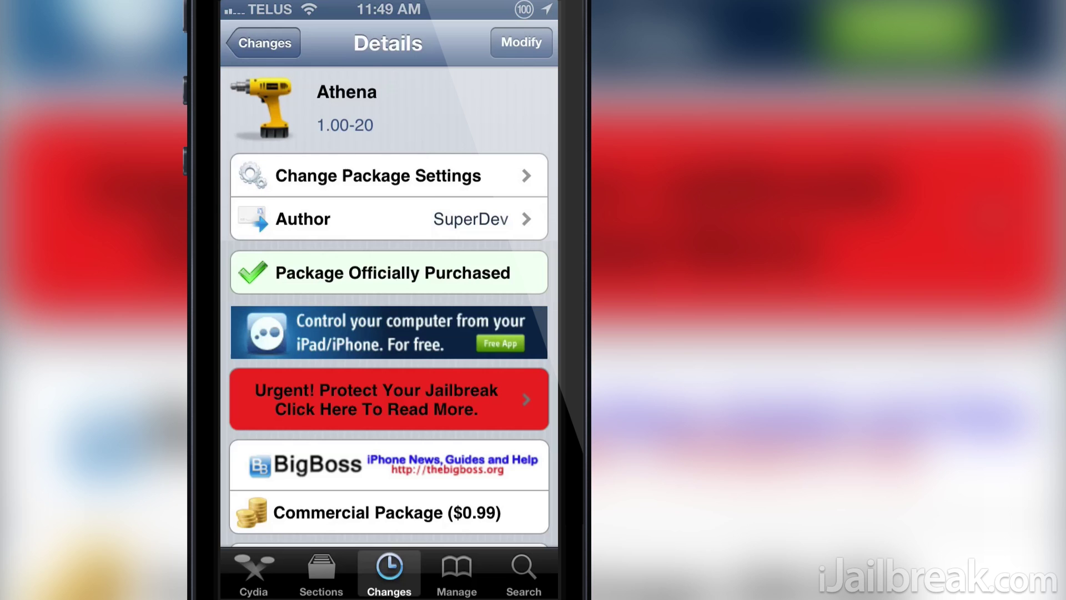
{"action": "scroll", "coordinate": [389, 309], "scroll_direction": "down", "scroll_amount": 3}
{"action": "scroll", "coordinate": [389, 308], "scroll_direction": "down", "scroll_amount": 3}
{"action": "scroll", "coordinate": [390, 308], "scroll_direction": "down", "scroll_amount": 3}
{"action": "scroll", "coordinate": [389, 309], "scroll_direction": "down", "scroll_amount": 2}
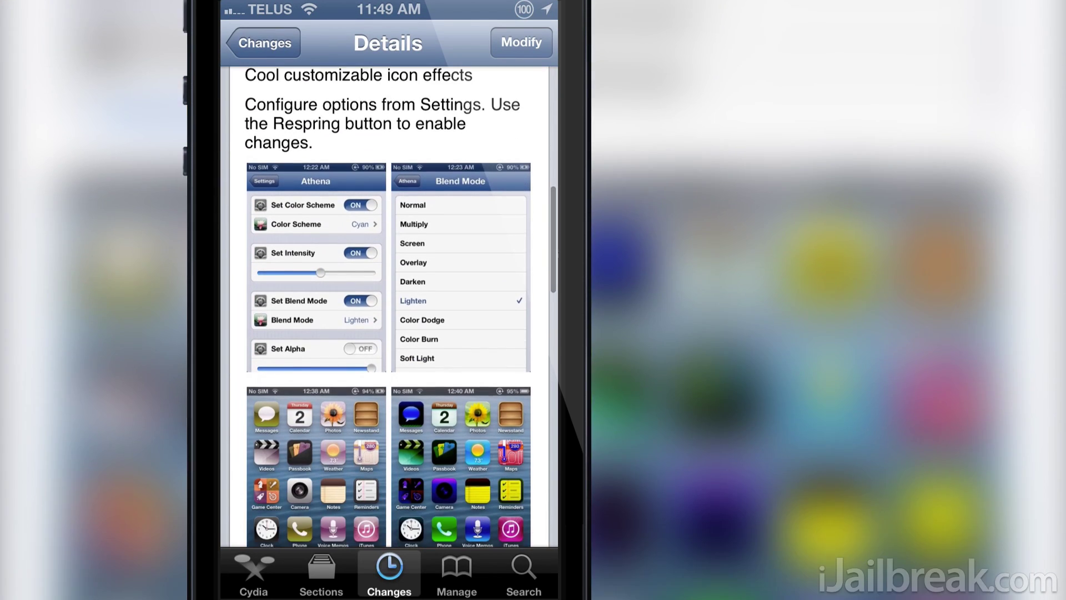
{"action": "scroll", "coordinate": [389, 308], "scroll_direction": "down", "scroll_amount": 2}
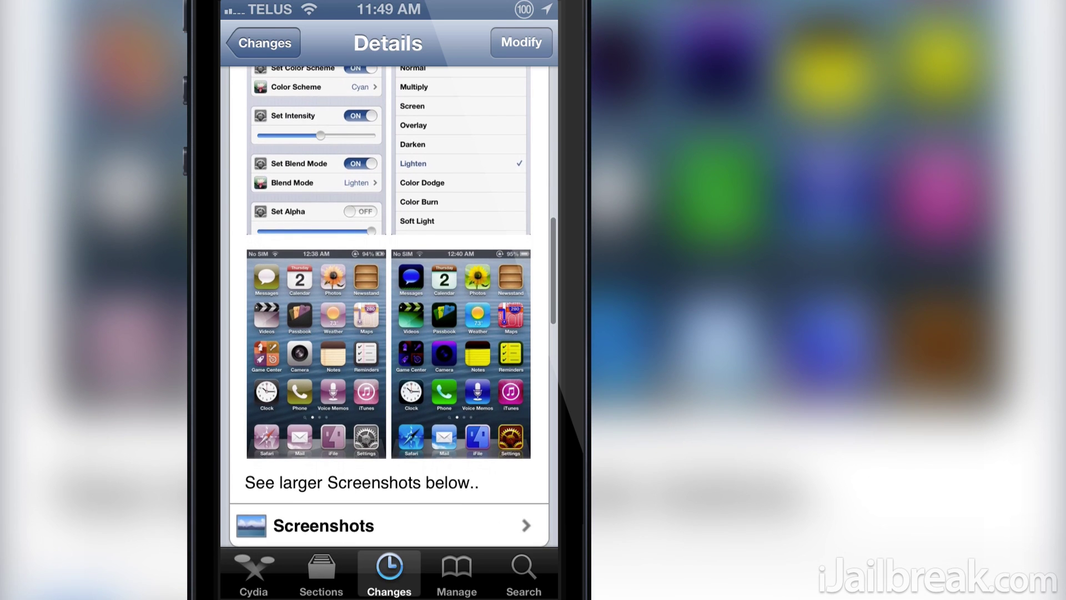
{"action": "scroll", "coordinate": [389, 308], "scroll_direction": "up", "scroll_amount": 1}
{"action": "scroll", "coordinate": [389, 309], "scroll_direction": "up", "scroll_amount": 2}
{"action": "scroll", "coordinate": [389, 309], "scroll_direction": "up", "scroll_amount": 2}
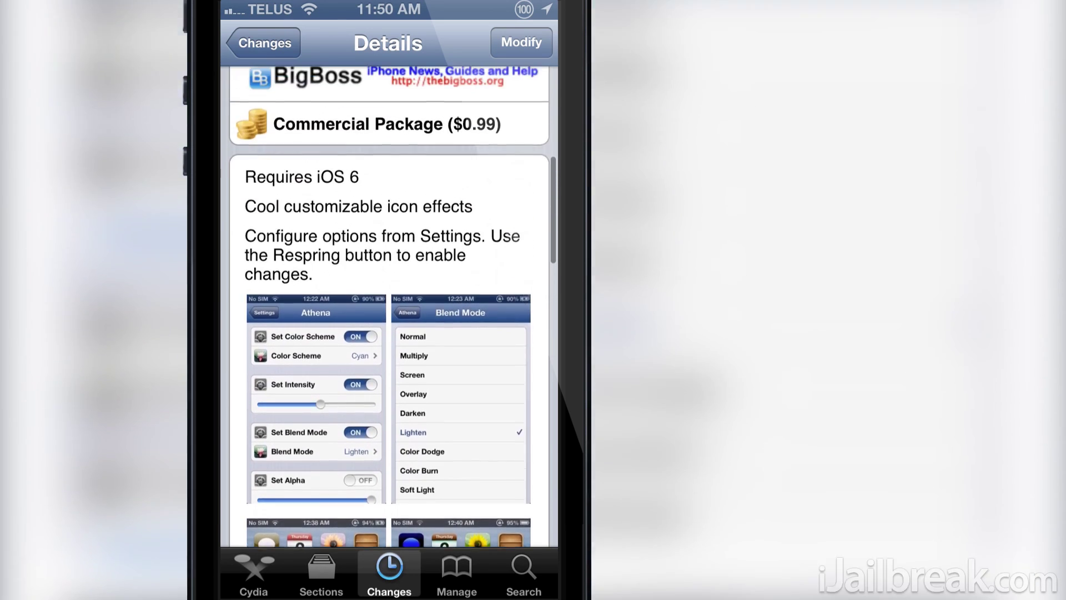
{"action": "scroll", "coordinate": [389, 309], "scroll_direction": "up", "scroll_amount": 2}
{"action": "scroll", "coordinate": [389, 308], "scroll_direction": "up", "scroll_amount": 2}
{"action": "scroll", "coordinate": [389, 309], "scroll_direction": "up", "scroll_amount": 1}
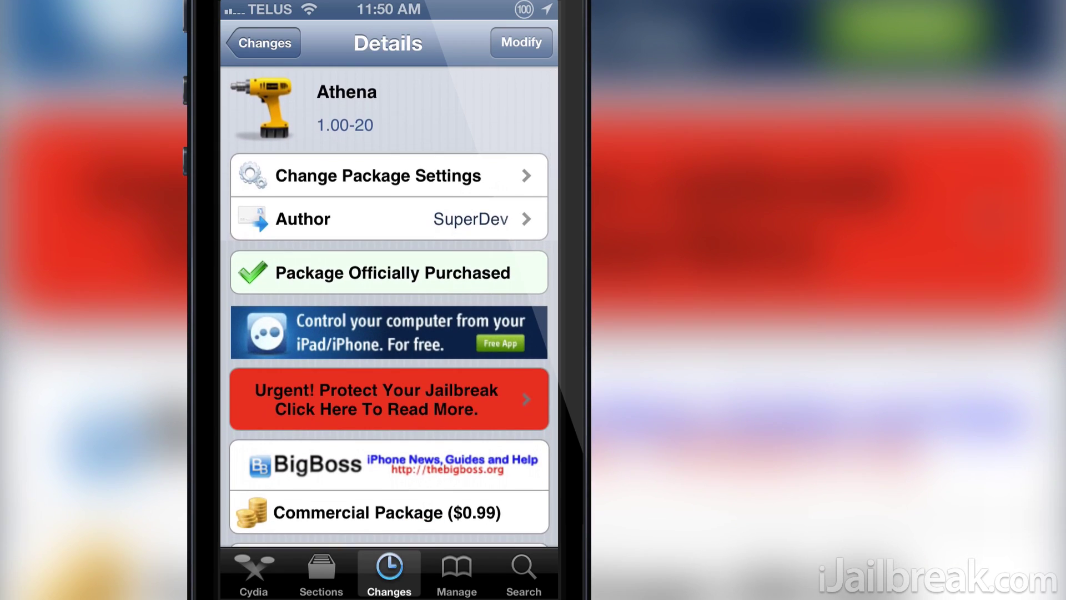